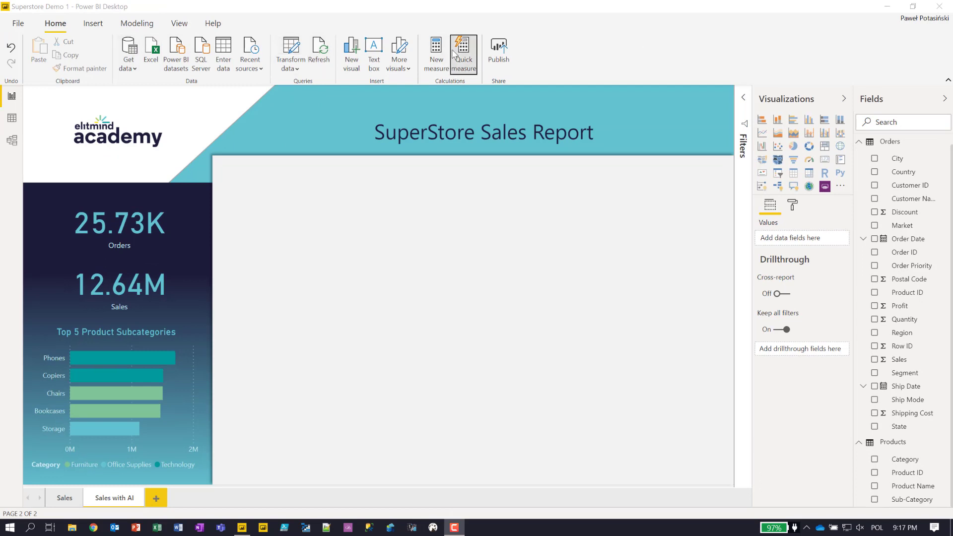
Switch the ribbon to the compact single-row layout and back to the classic layout.
left_click(497, 52)
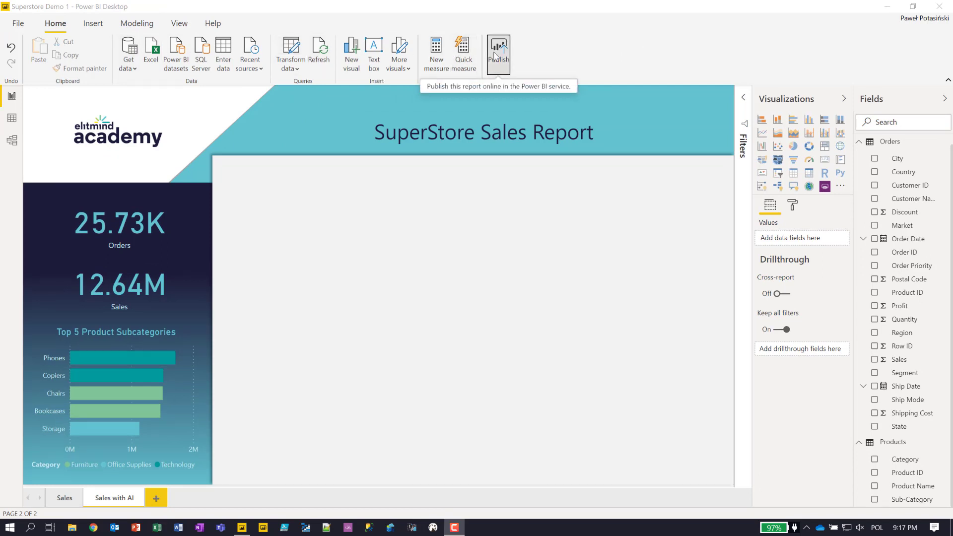
left_click(947, 81)
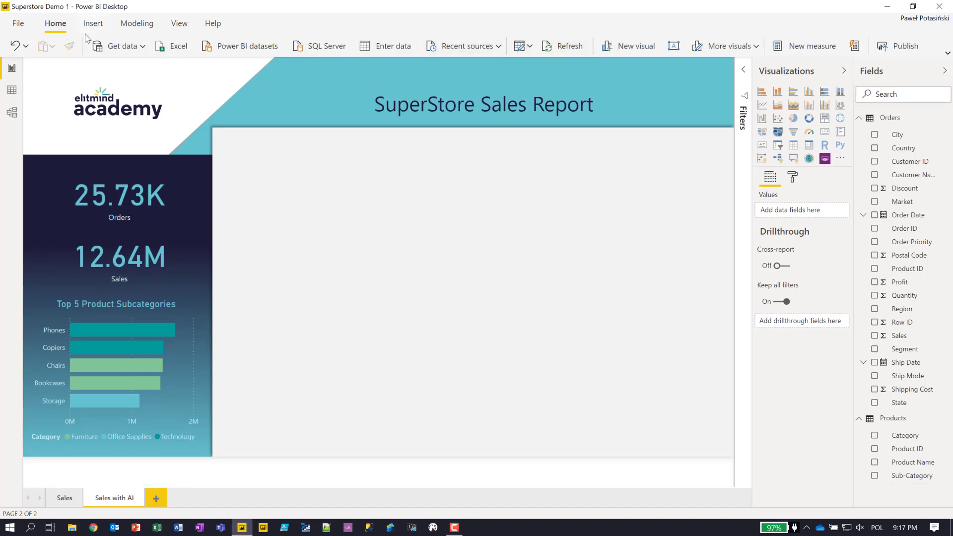
left_click(115, 46)
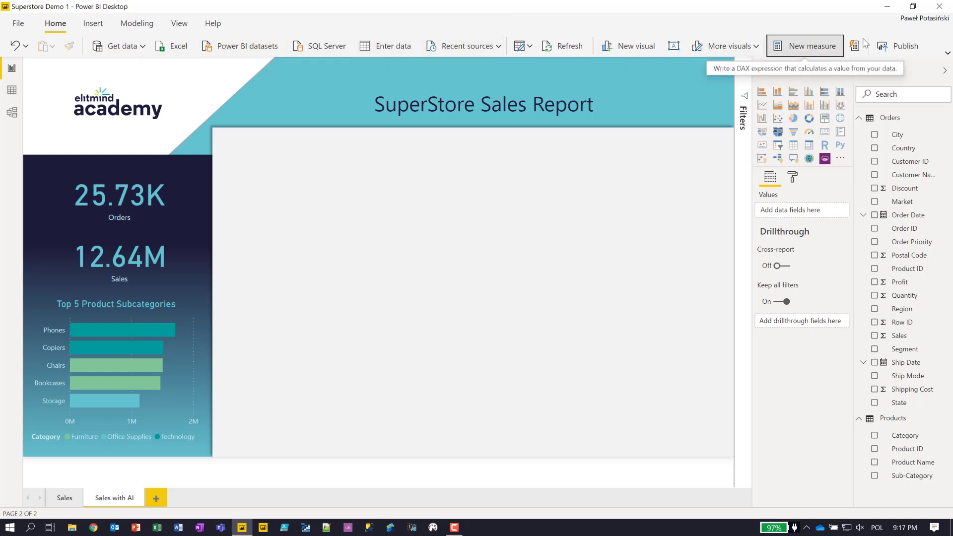
left_click(946, 52)
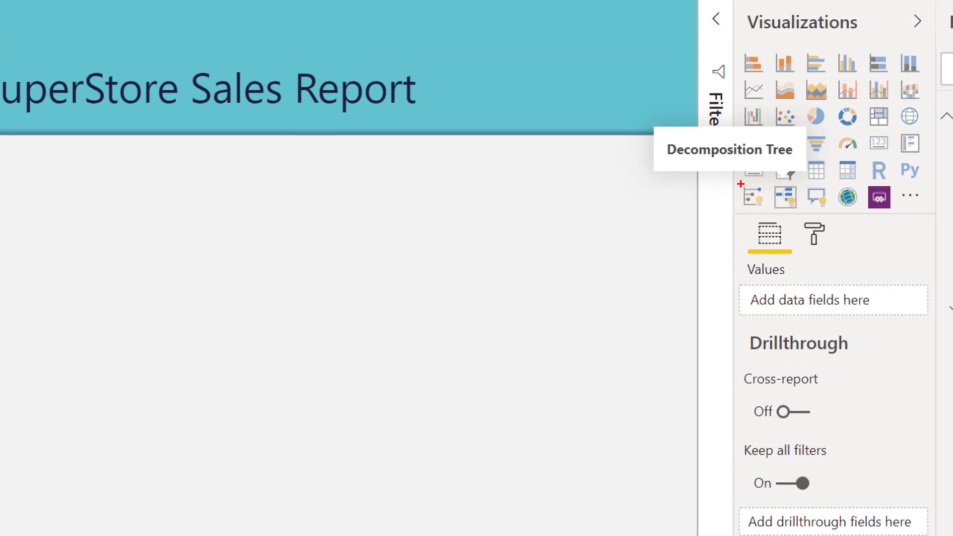
mouse_move(737, 177)
left_mouse_down()
mouse_move(787, 208)
mouse_move(850, 212)
mouse_move(836, 217)
left_mouse_up()
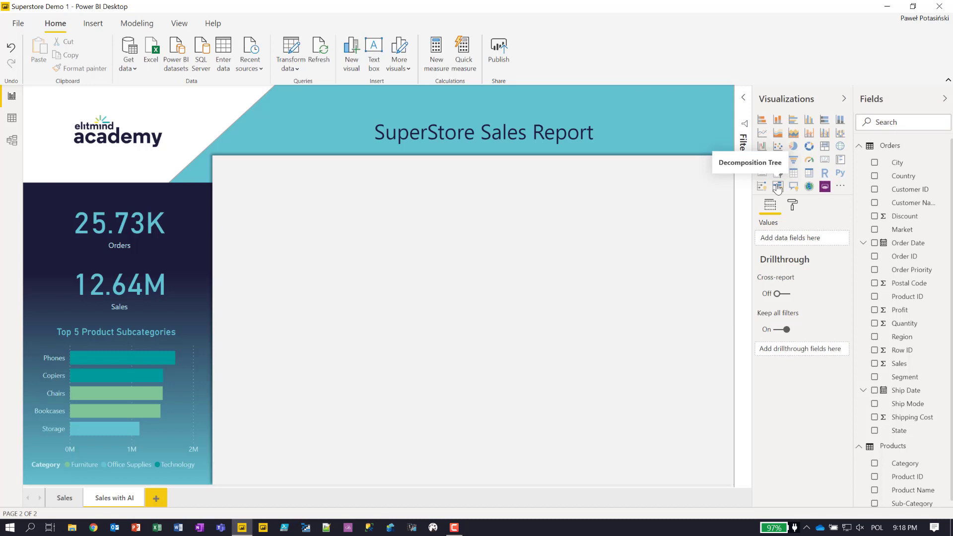
Add a decomposition tree visual and size it to fill the blank canvas area.
left_click(777, 188)
left_click_drag(167, 154, 327, 213)
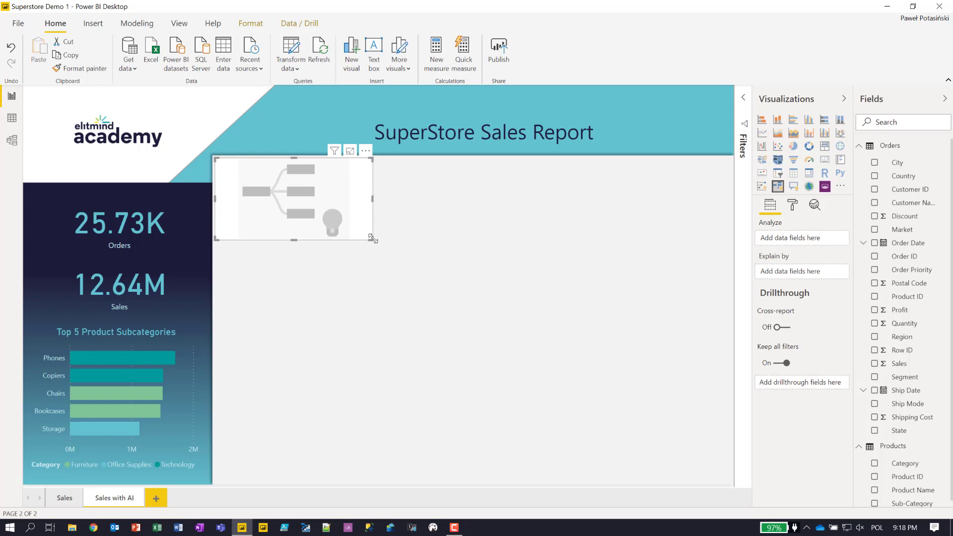
left_click_drag(372, 240, 731, 484)
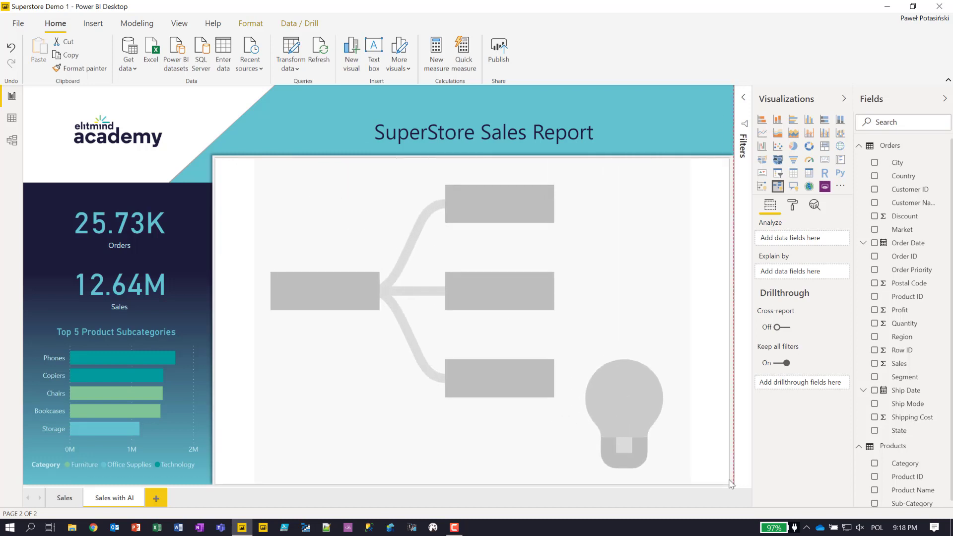
left_click_drag(731, 483, 731, 484)
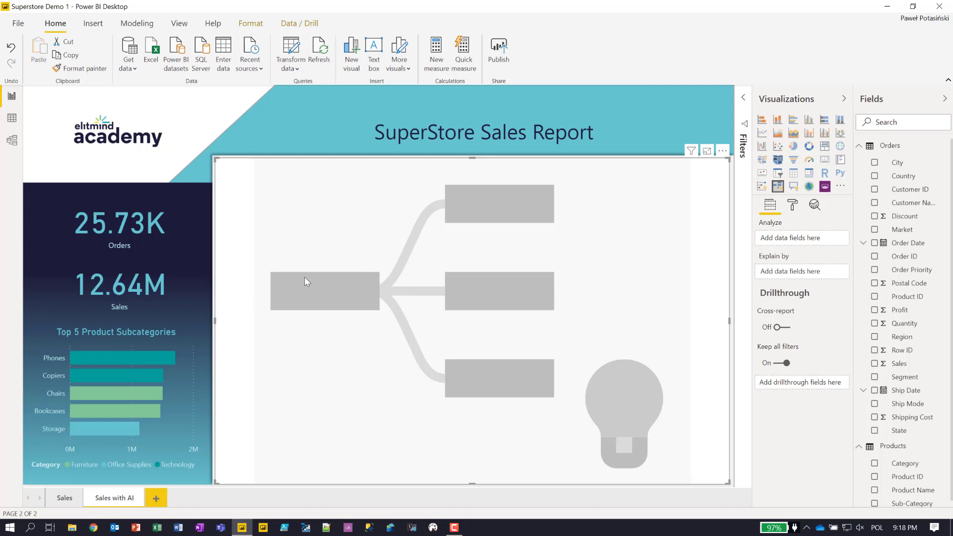
Set Sales as the analyzed value, with Market and Order Priority as explaining factors.
left_click(864, 147)
left_click(862, 161)
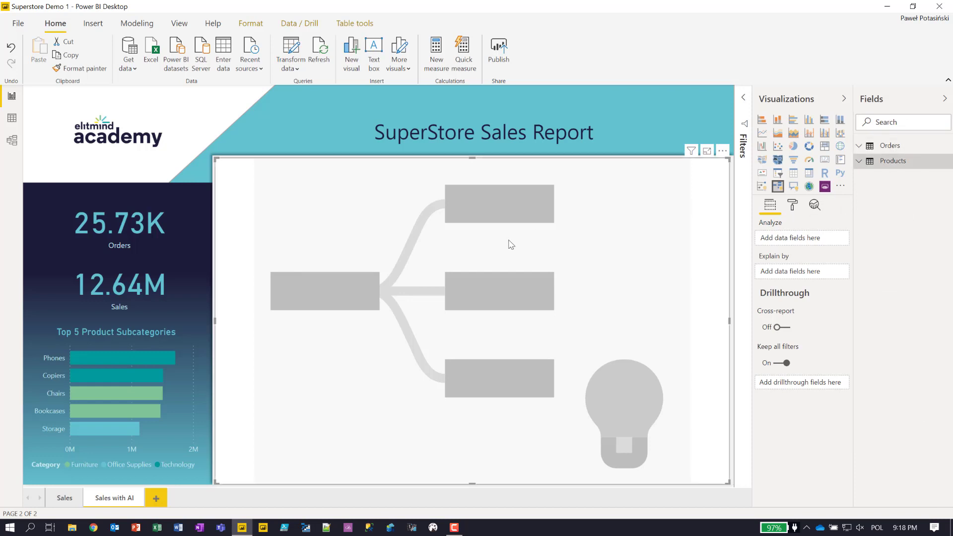
left_click(858, 145)
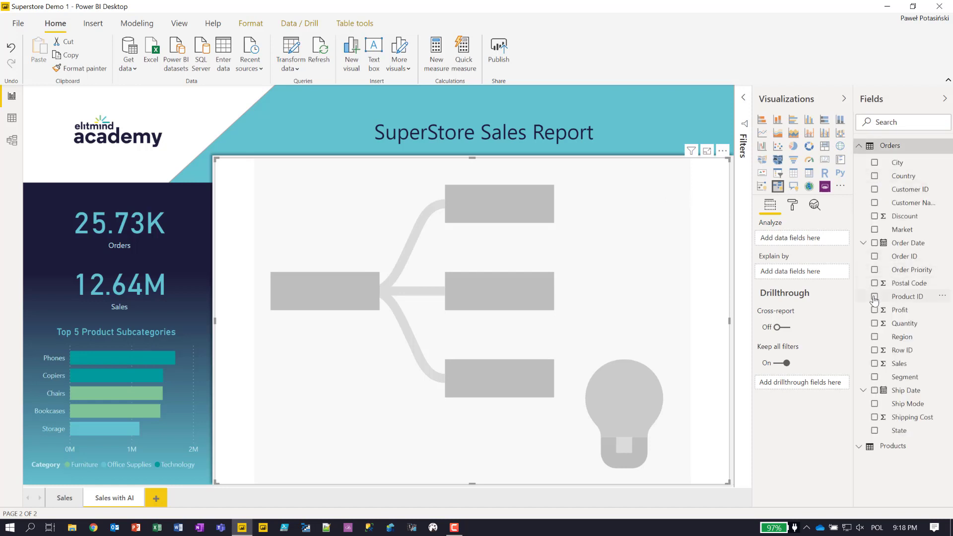
left_click(875, 364)
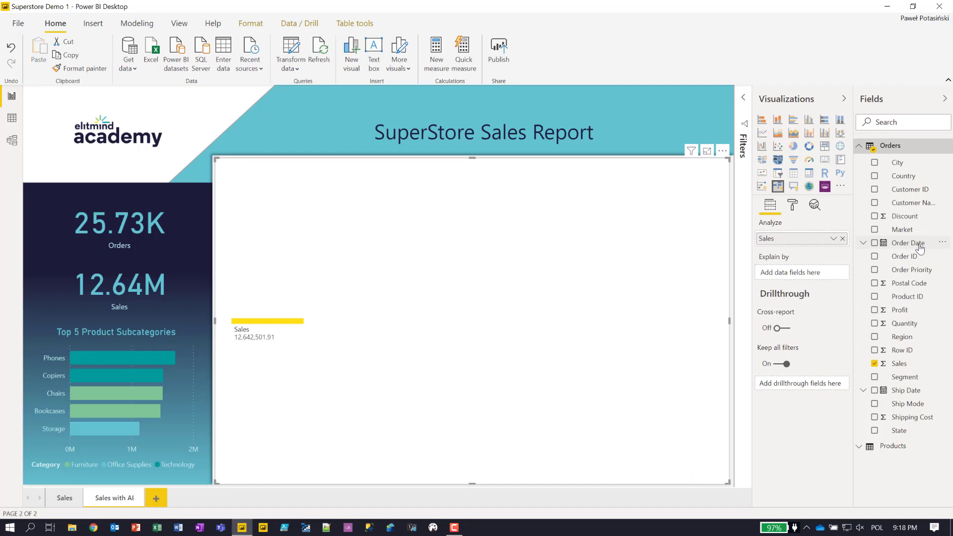
left_click(875, 230)
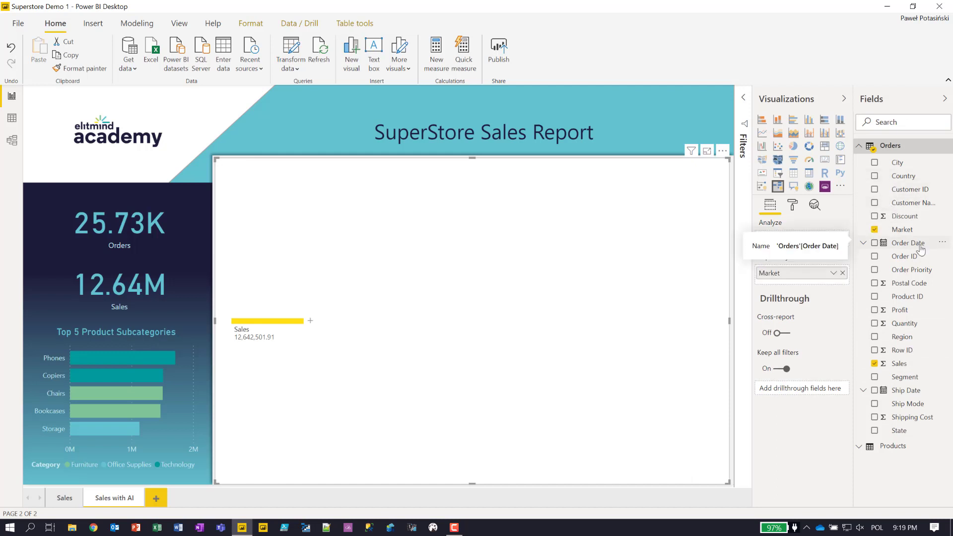
left_click(875, 270)
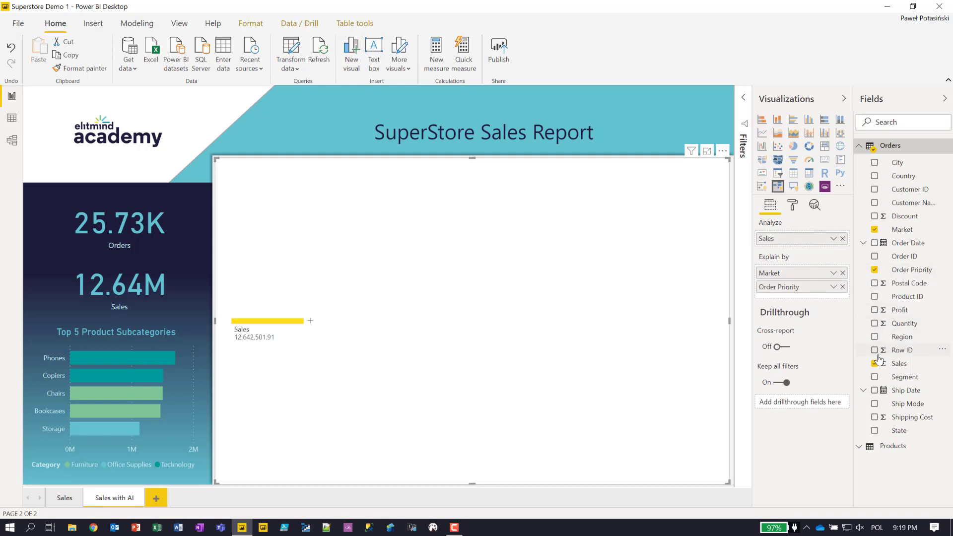
Add Segment, Ship Mode and Category as further explaining factors.
left_click(874, 378)
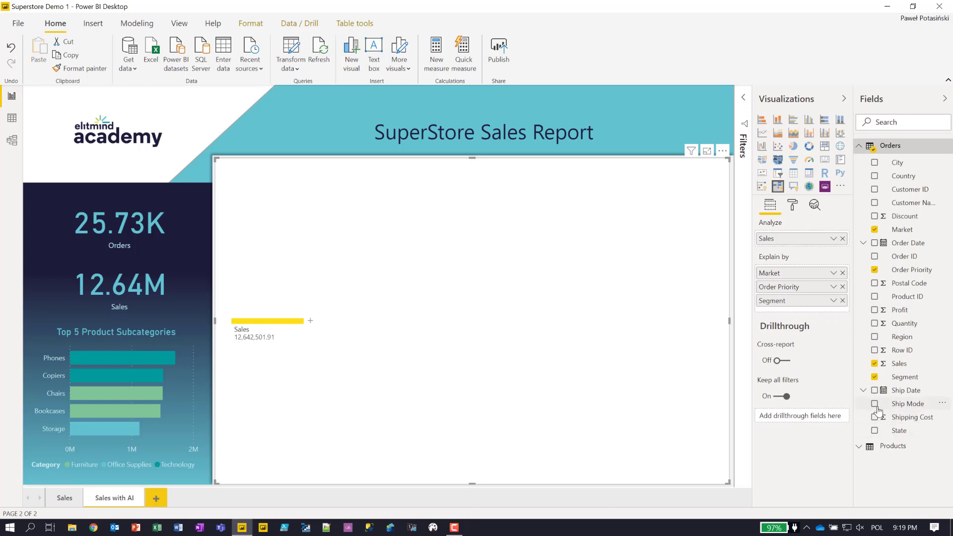
left_click(876, 405)
left_click(859, 446)
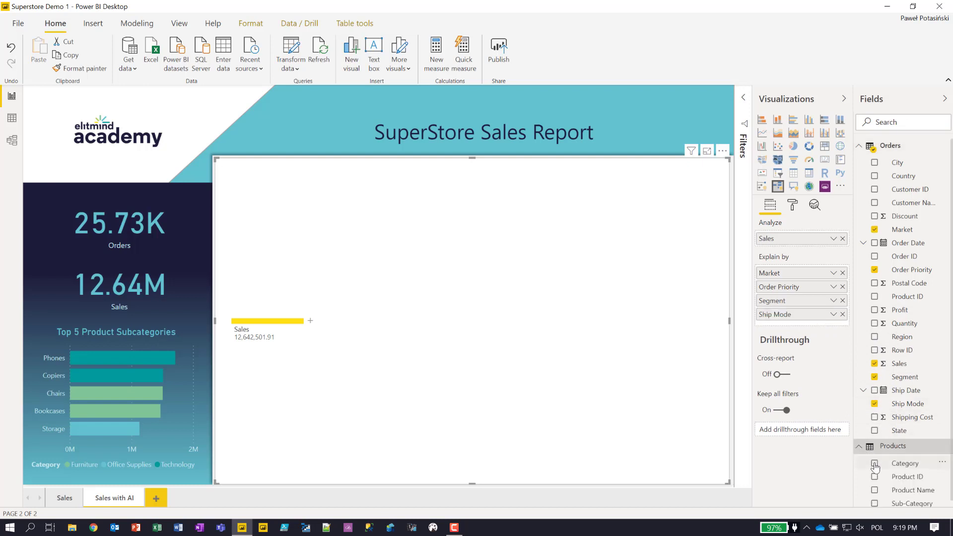
left_click(874, 464)
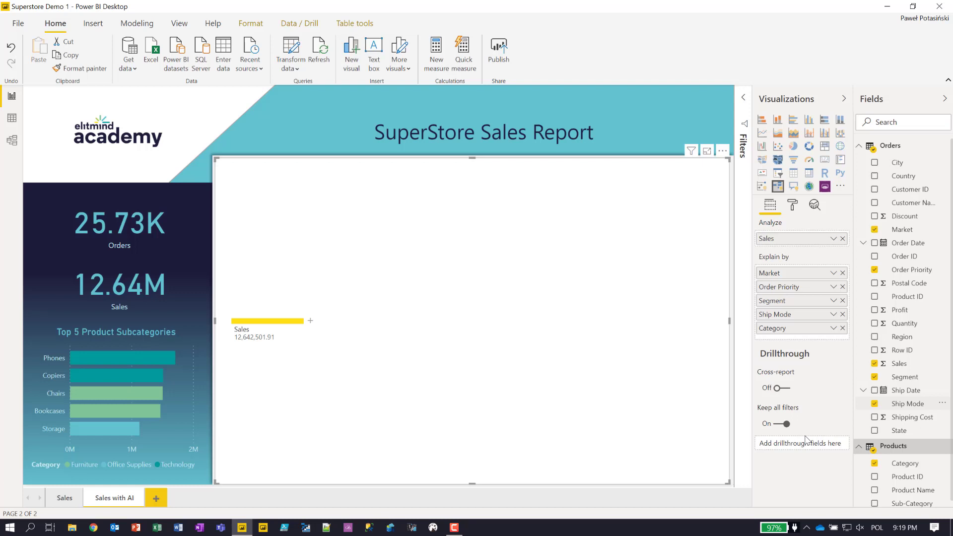
left_click(860, 446)
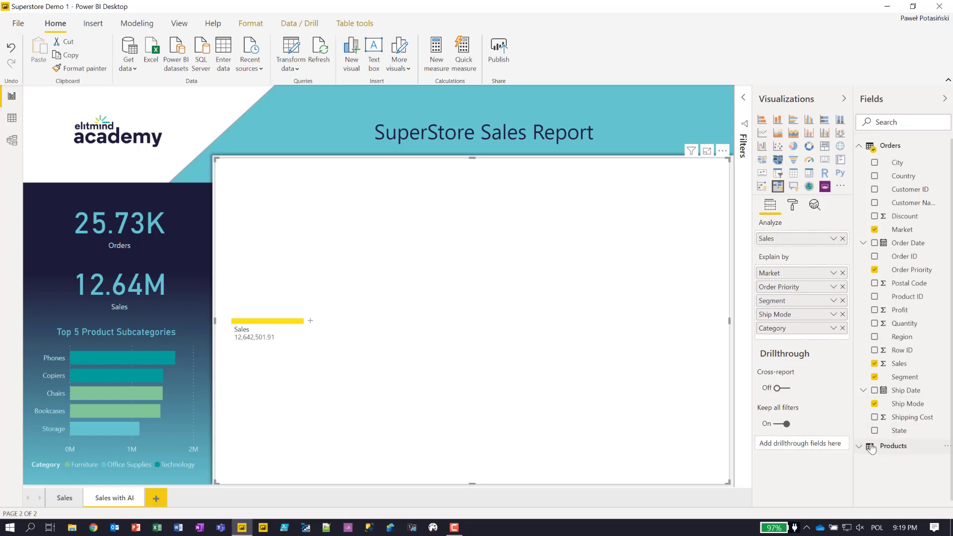
left_click(859, 146)
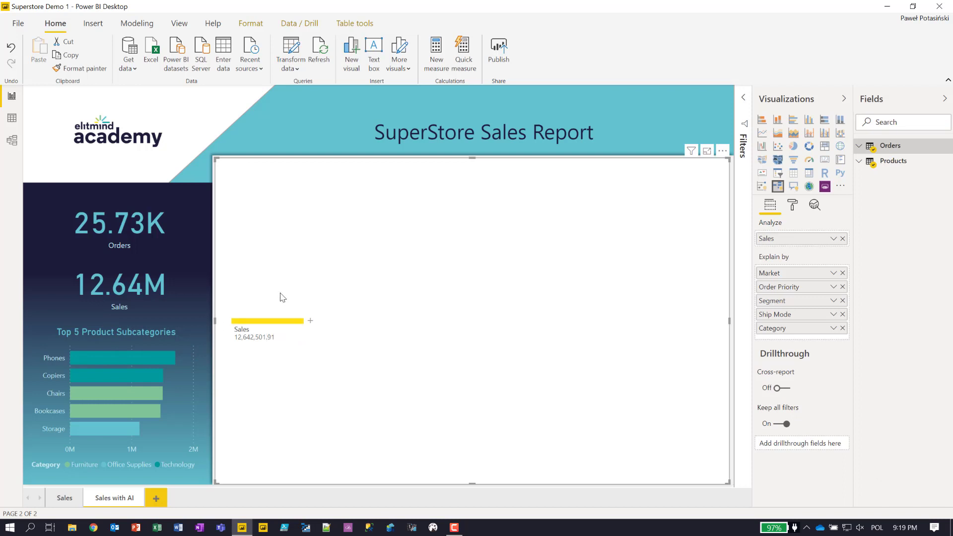
Turn off the tree's background and keep yellow as its tree colour.
left_click(793, 206)
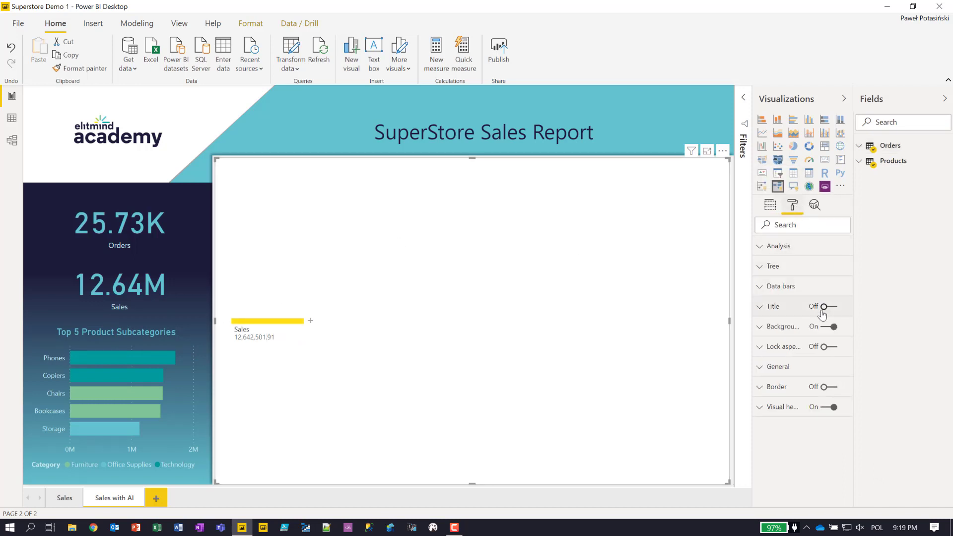
left_click(829, 327)
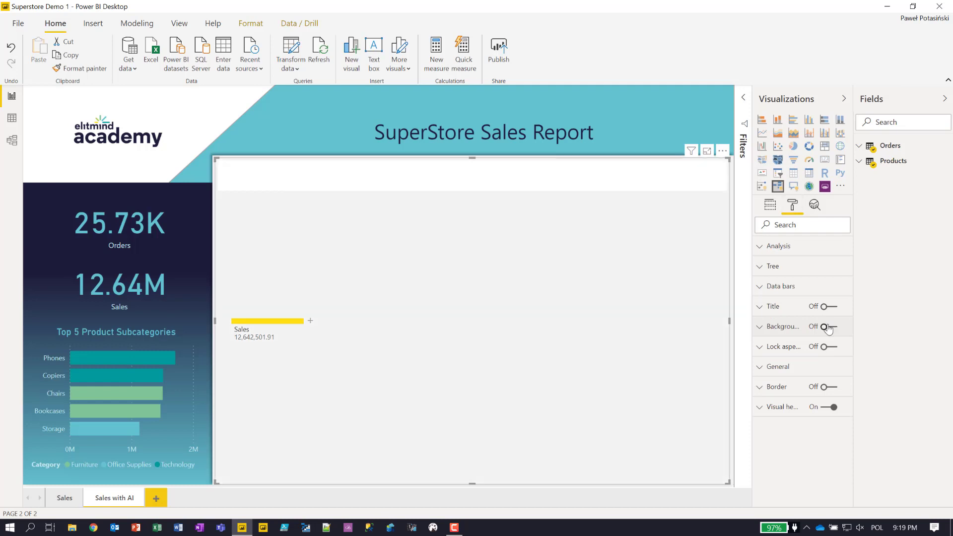
left_click(765, 267)
left_click(773, 335)
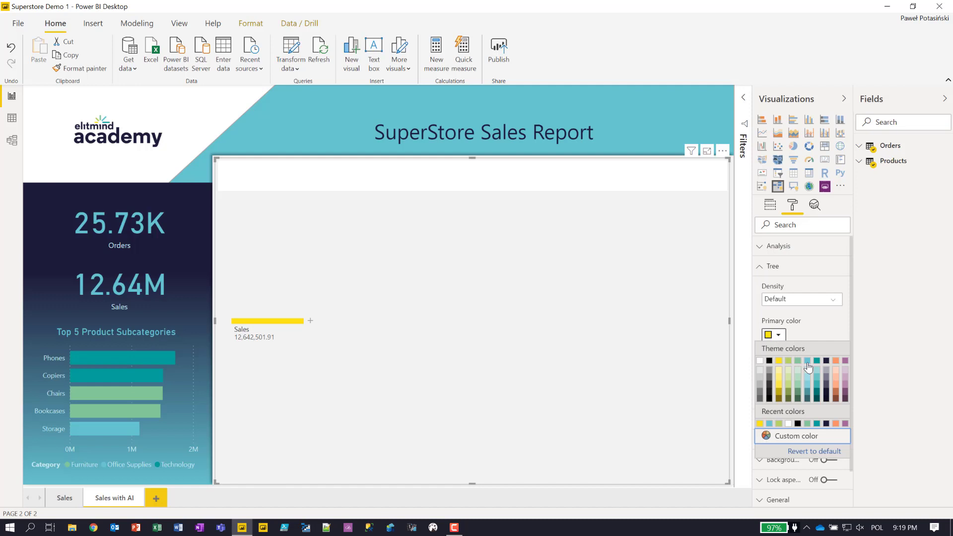
left_click(760, 267)
left_click(759, 248)
left_click(759, 249)
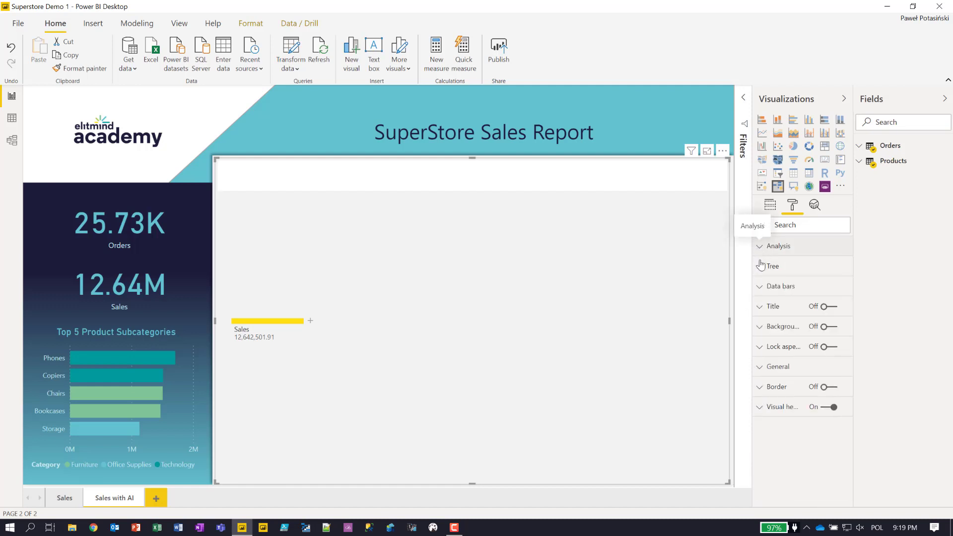
Make positive data bars light blue and negative data bars yellow.
left_click(761, 290)
left_click(778, 320)
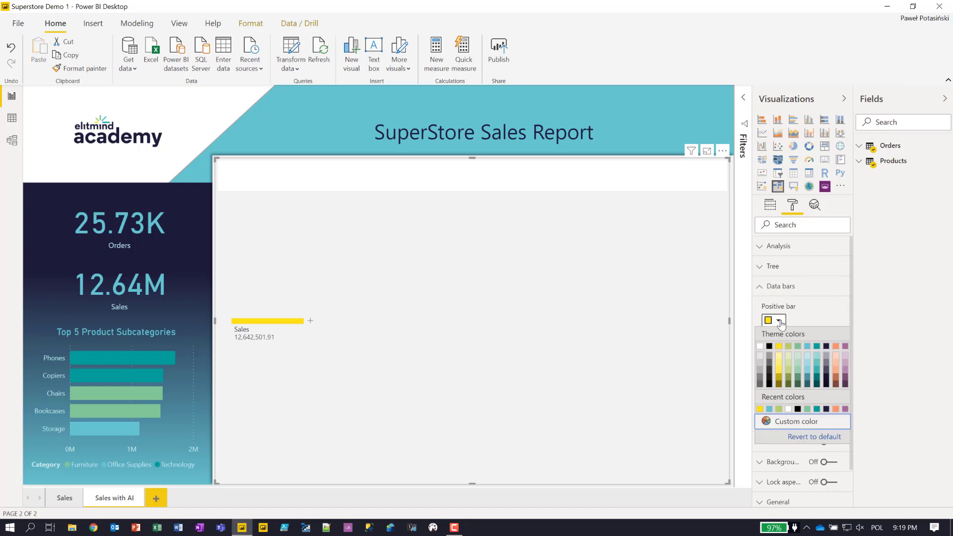
left_click(807, 346)
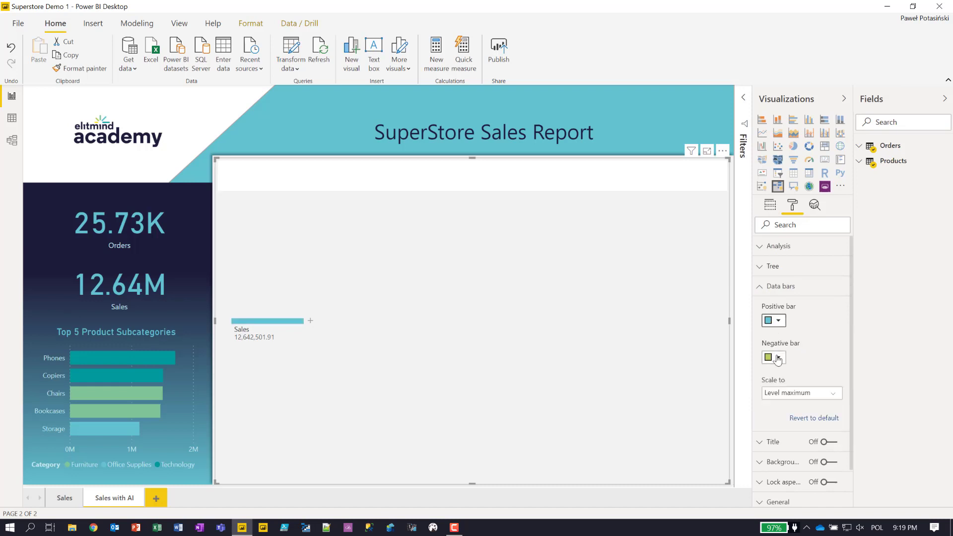
left_click(778, 357)
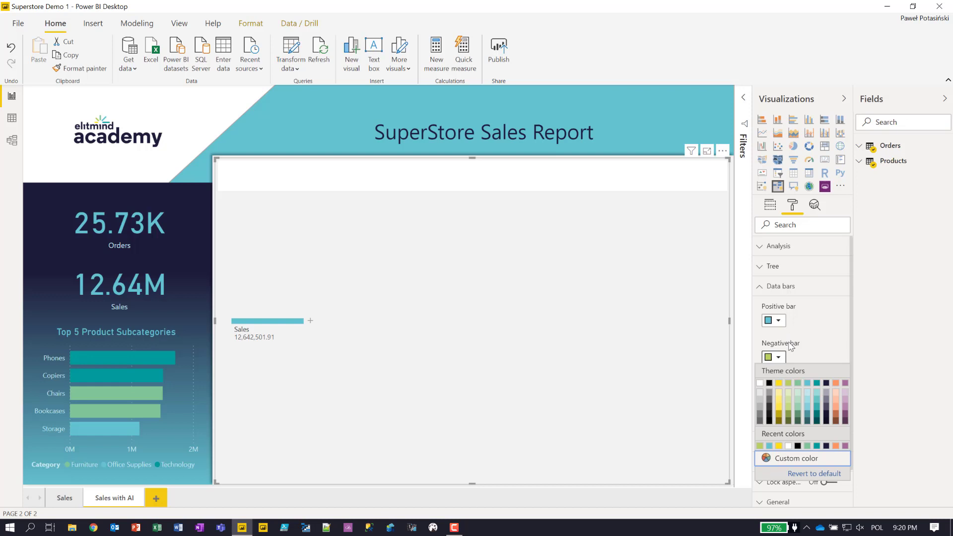
left_click(780, 383)
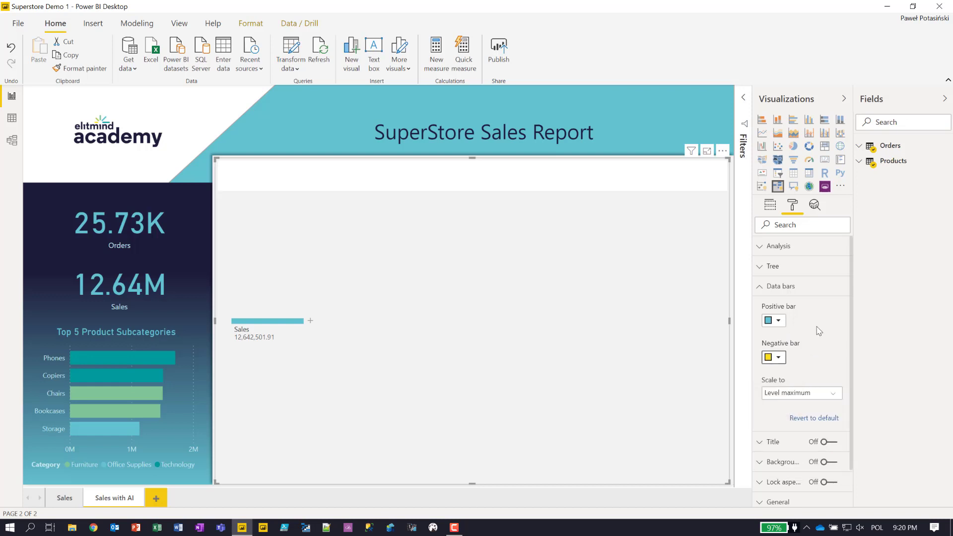
left_click(763, 291)
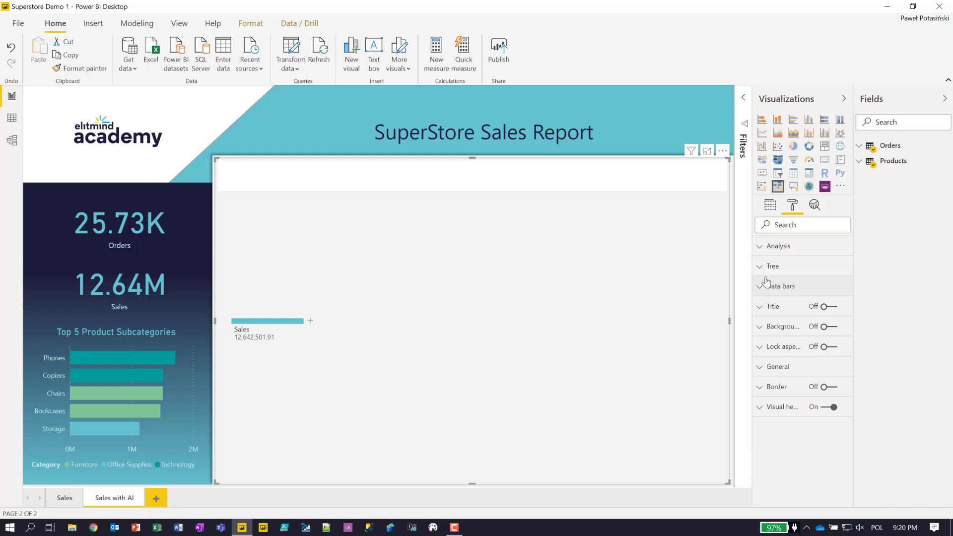
left_click(761, 250)
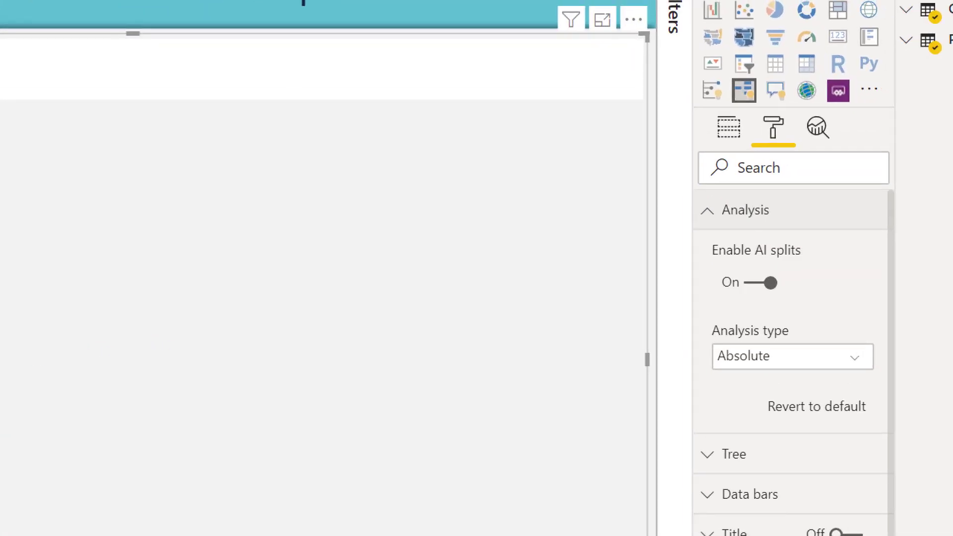
Turn on Enable AI splits and collapse the Visualizations pane for a wider canvas.
mouse_move(698, 238)
left_mouse_down()
mouse_move(769, 305)
mouse_move(826, 308)
left_mouse_up()
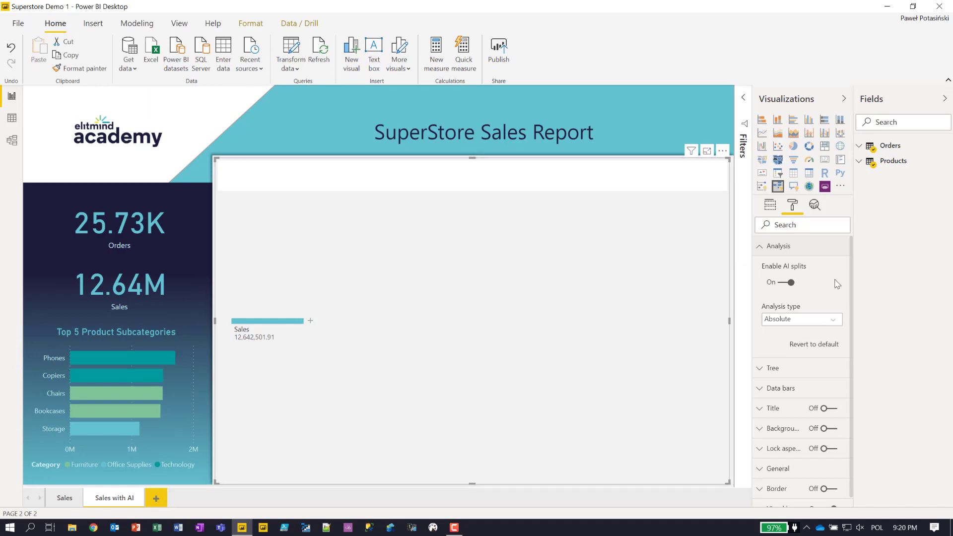
left_click(844, 101)
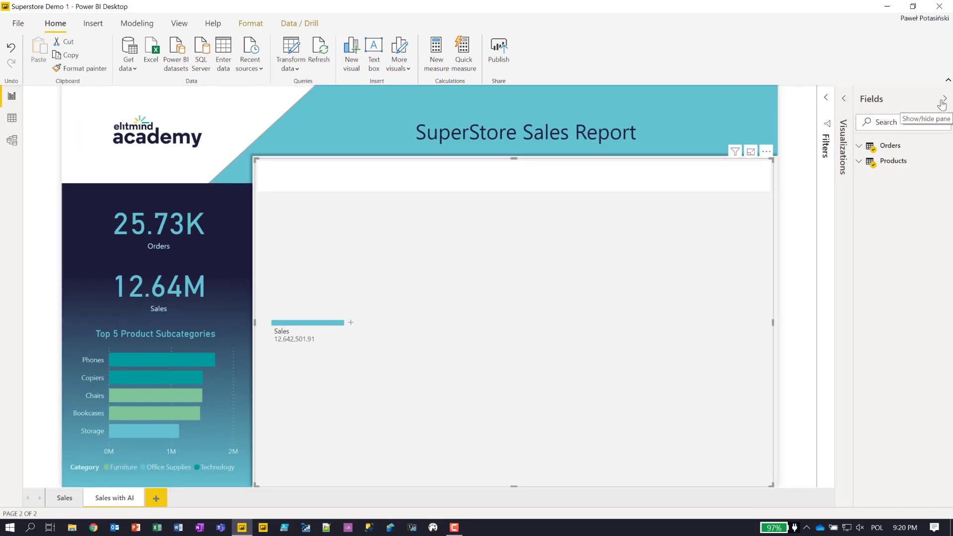
Split Sales by Market and select Asia Pacific, filtering cards to 7080 orders and 4.04M sales.
left_click(944, 98)
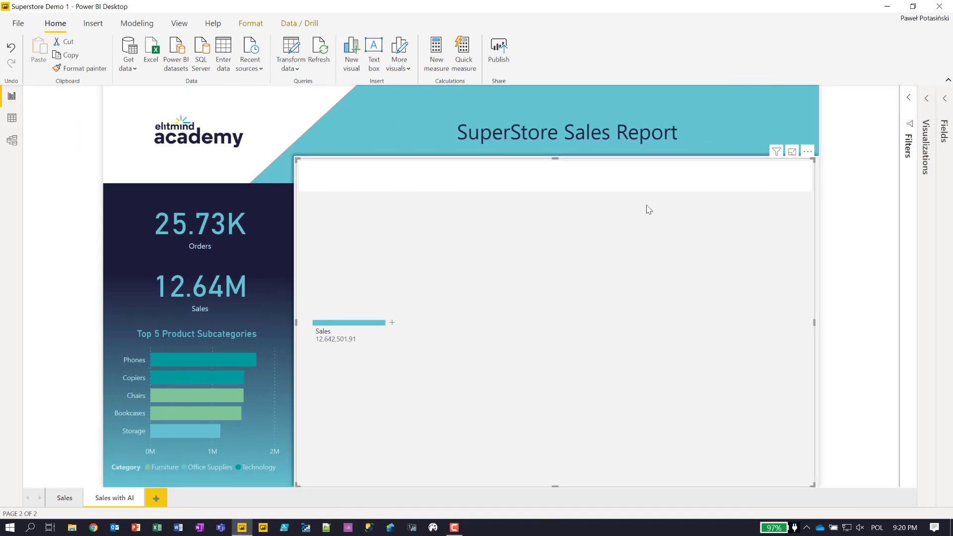
left_click(392, 324)
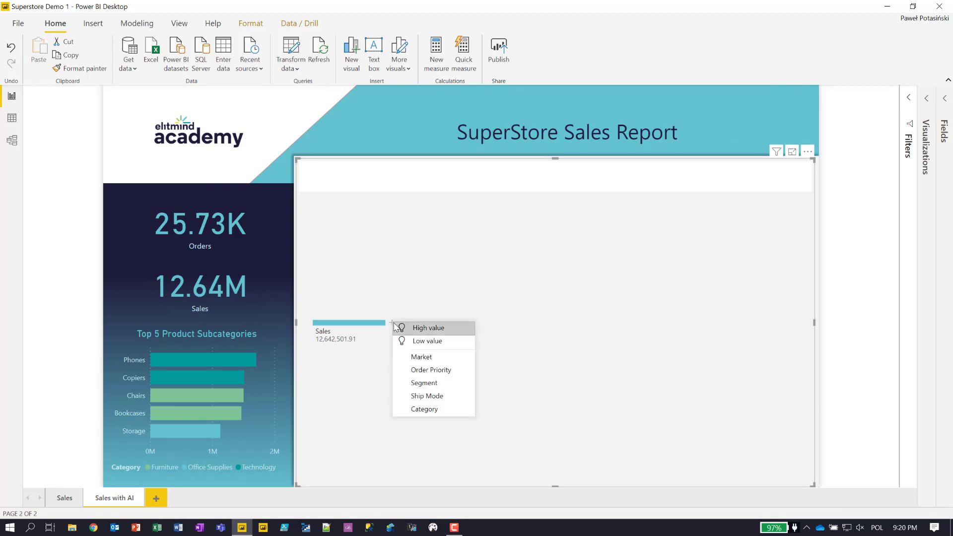
left_click(432, 362)
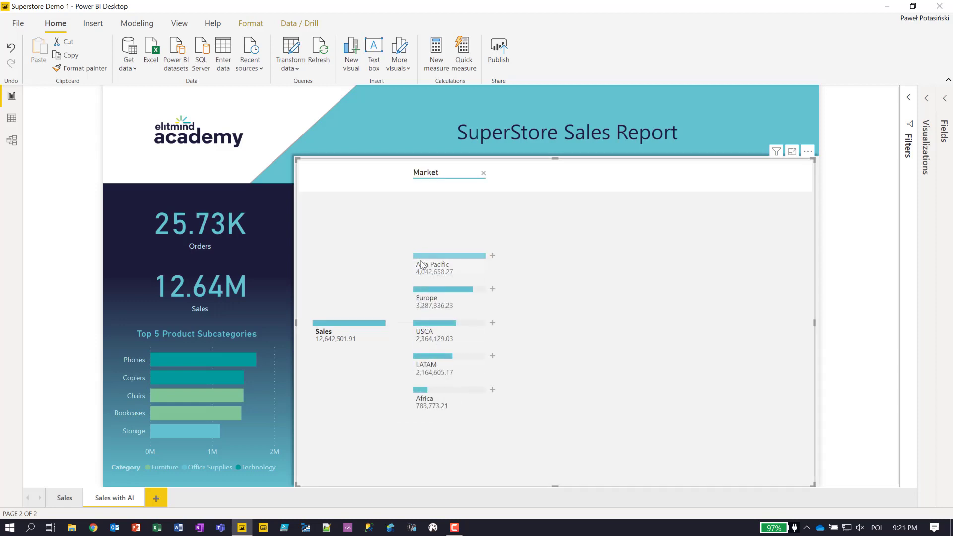
left_click(457, 259)
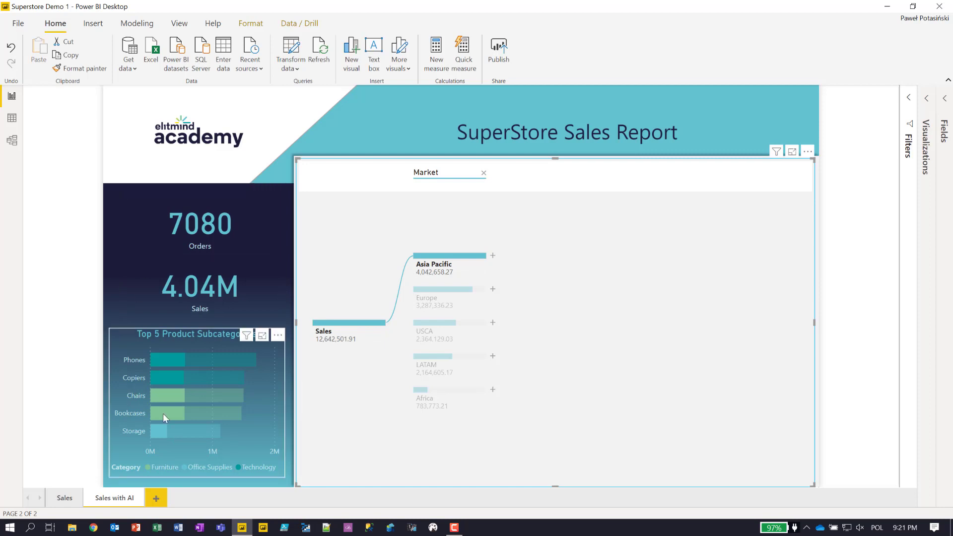
Make the tree filter the subcategory bar chart instead of highlighting it.
left_click(251, 23)
left_click(30, 52)
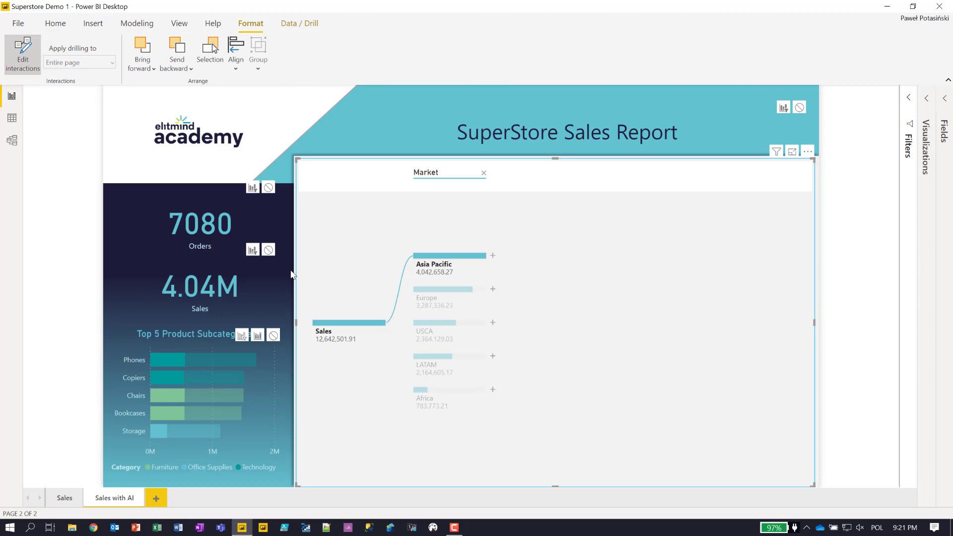
left_click(248, 336)
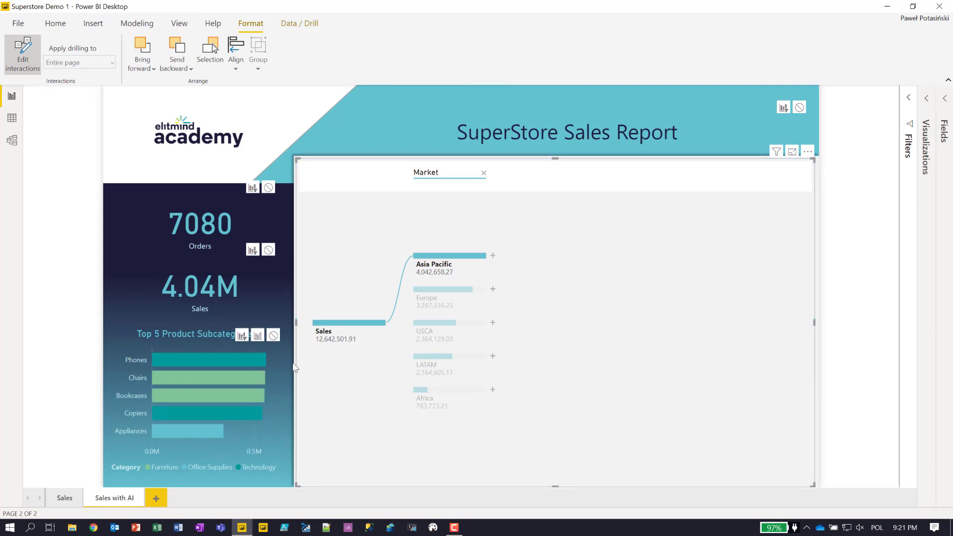
left_click(23, 54)
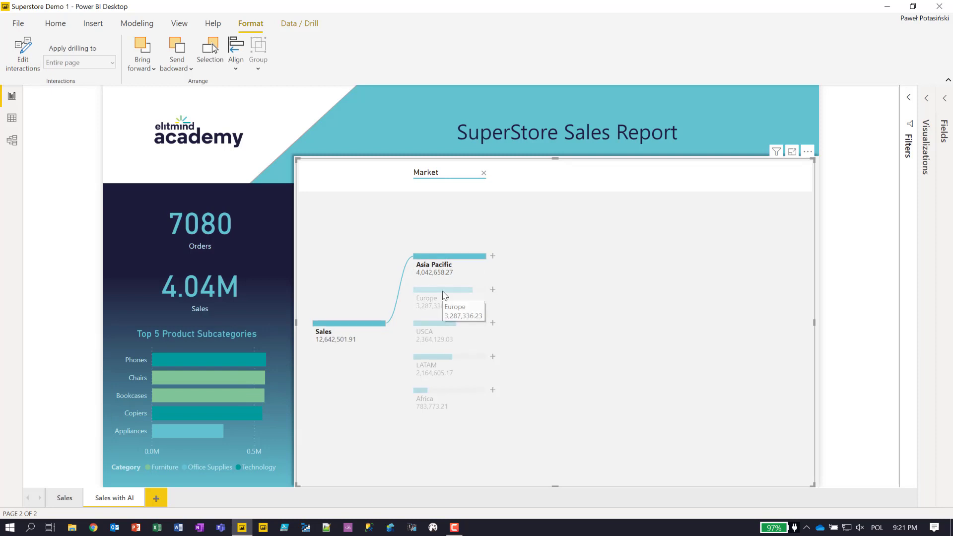
Test by selecting and clearing Asia Pacific and Europe, leaving the report unfiltered.
left_click(453, 257)
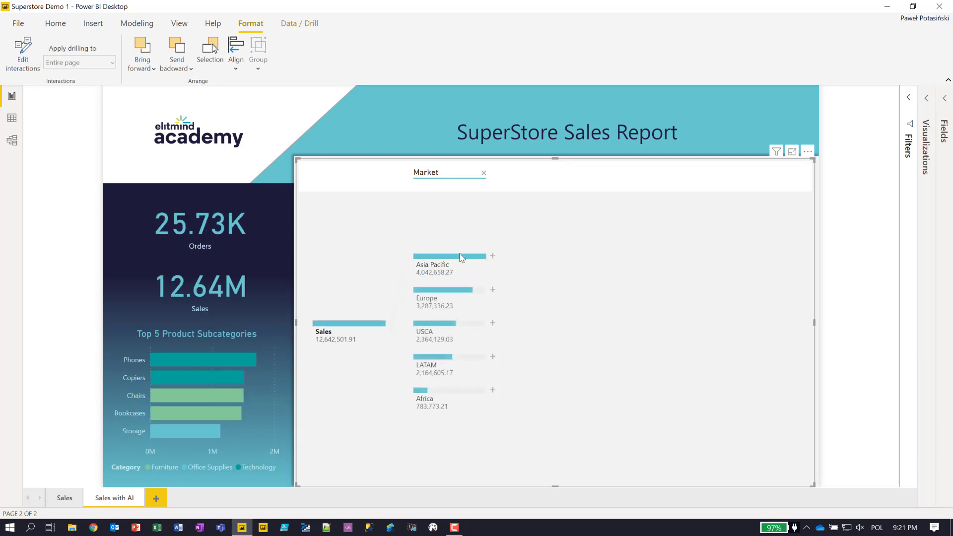
left_click(447, 295)
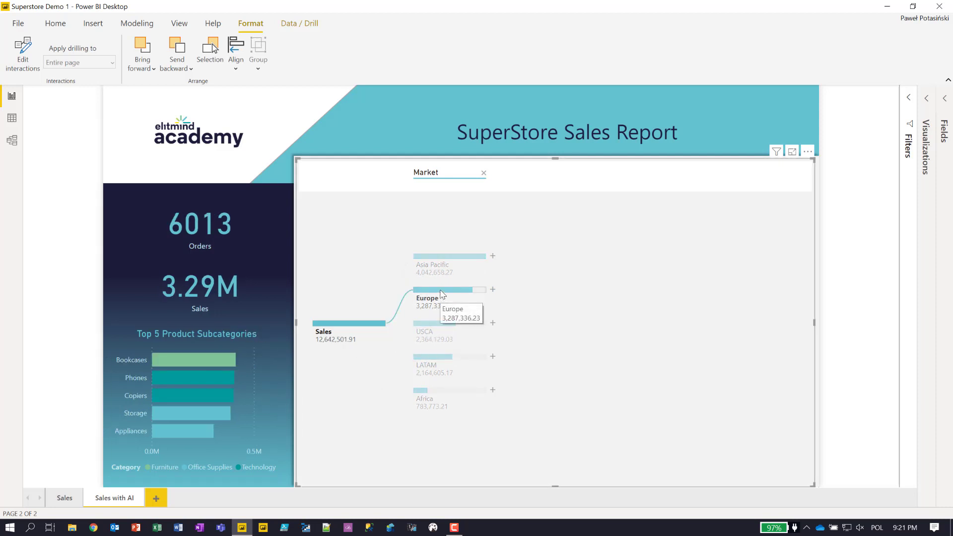
left_click(410, 328)
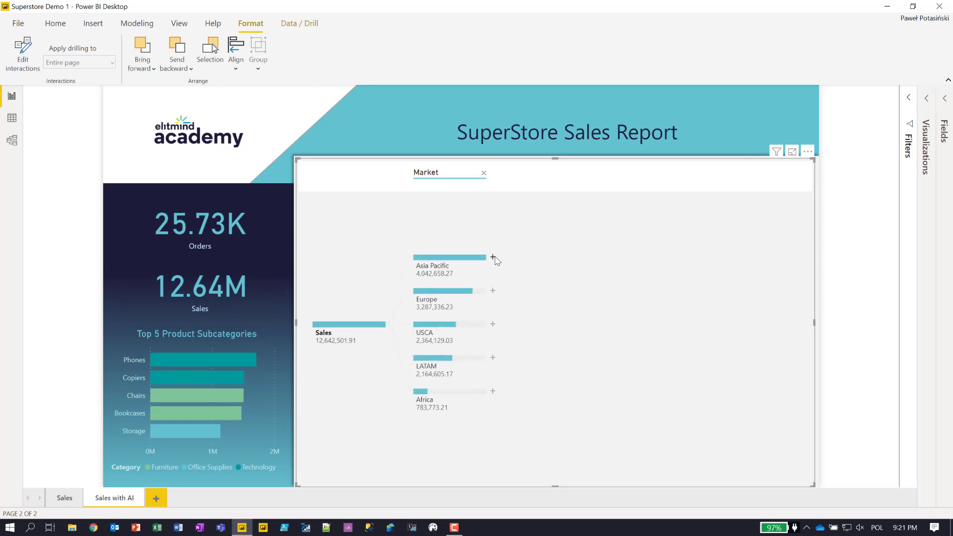
Split Asia Pacific by Segment, remove that level, then reopen Asia Pacific's split options.
left_click(495, 258)
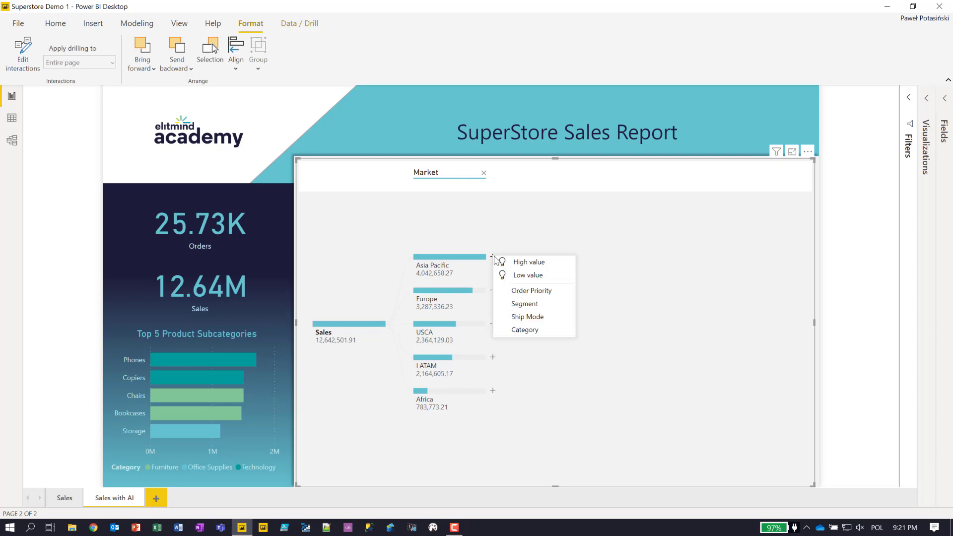
left_click(524, 304)
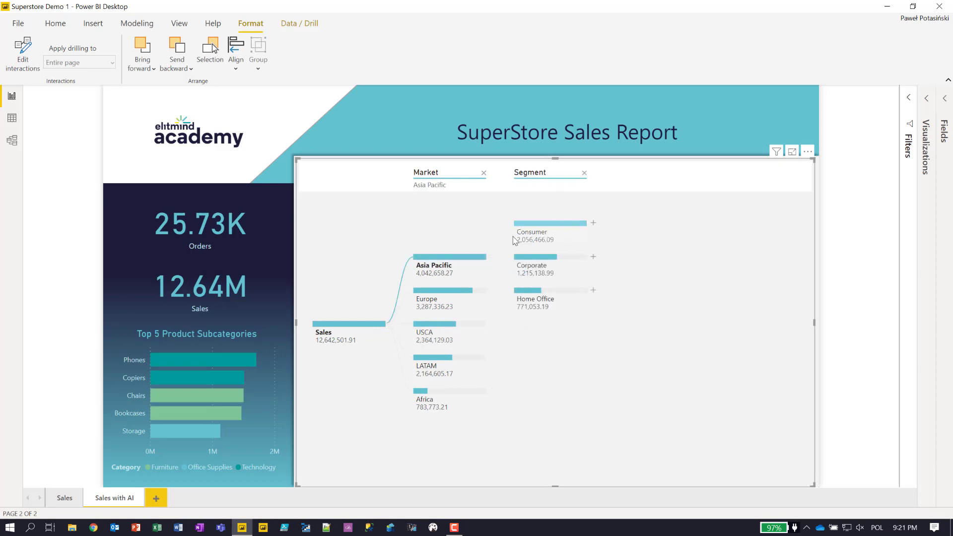
left_click(584, 172)
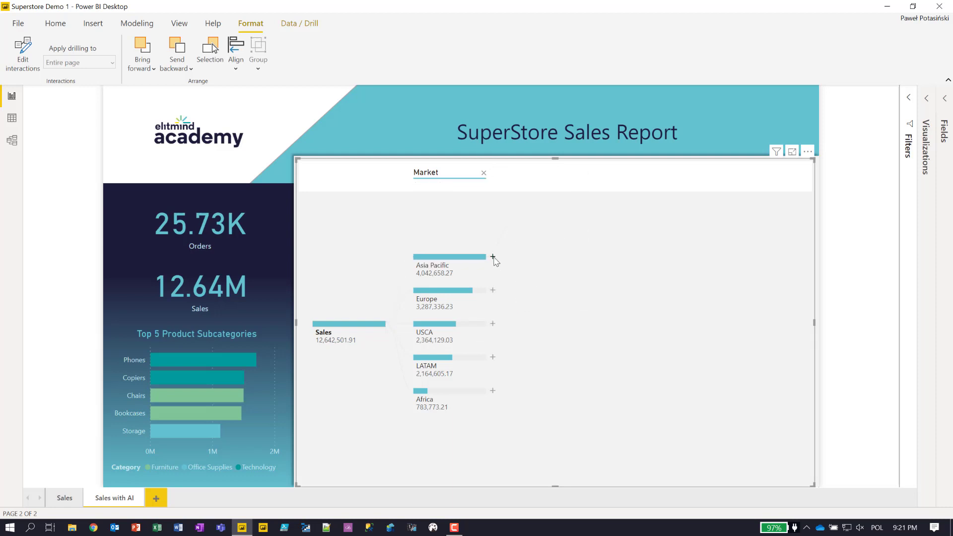
left_click(493, 258)
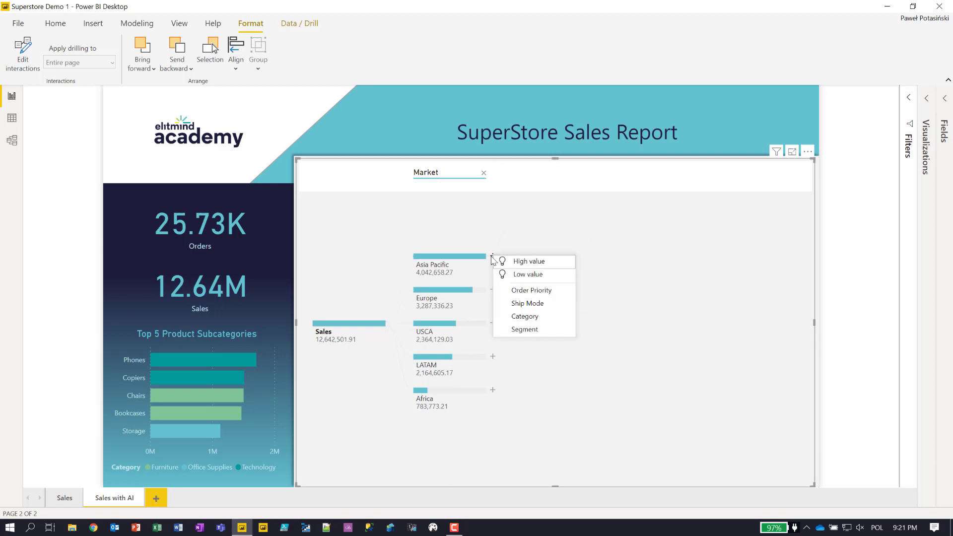
Drill High value AI splits from Asia Pacific through Standard Class and Medium, then select Consumer.
left_click(526, 262)
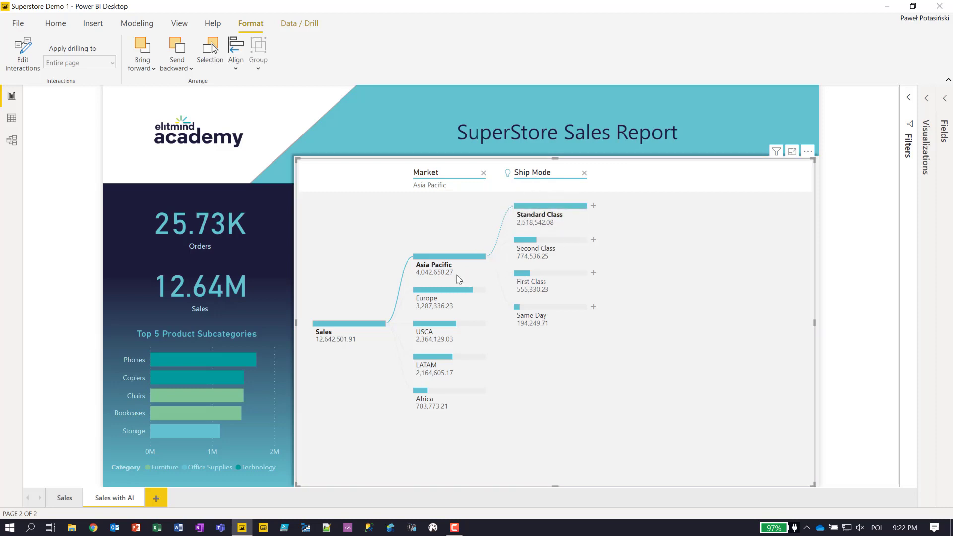
mouse_move(433, 260)
mouse_move(530, 234)
left_click(592, 206)
left_click(618, 212)
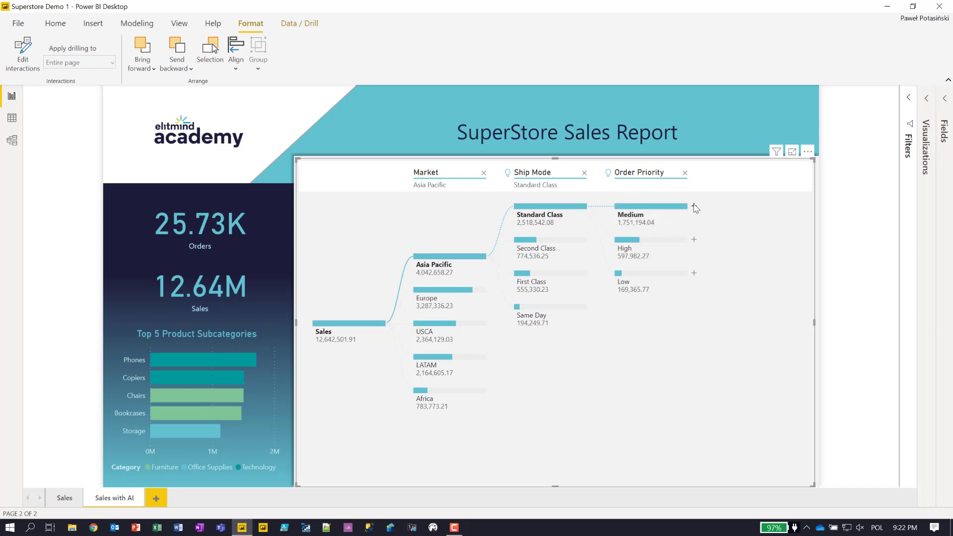
left_click(694, 208)
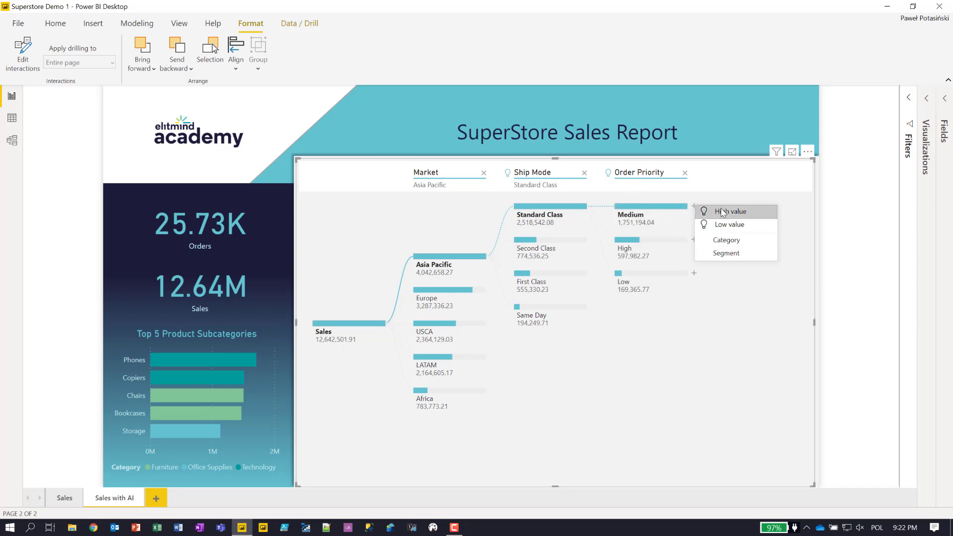
left_click(705, 211)
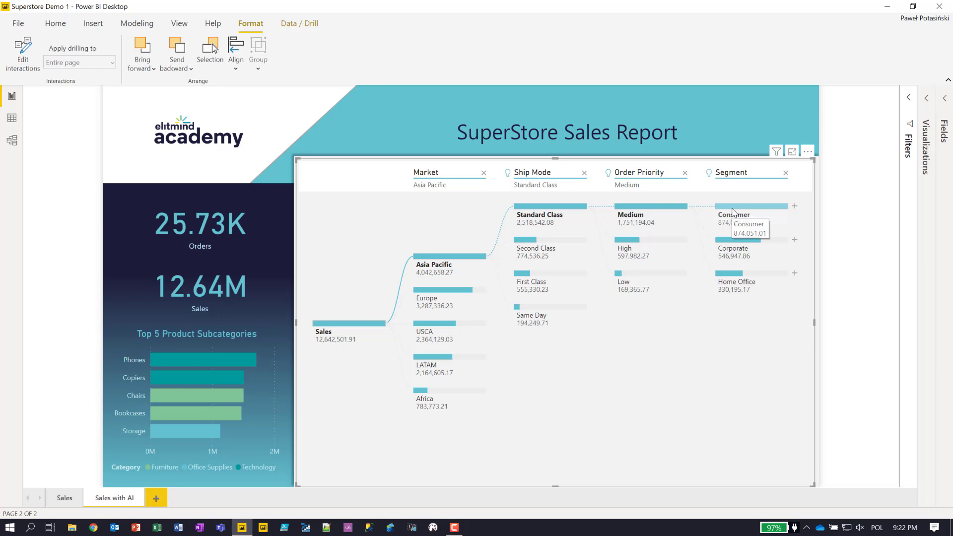
left_click(732, 210)
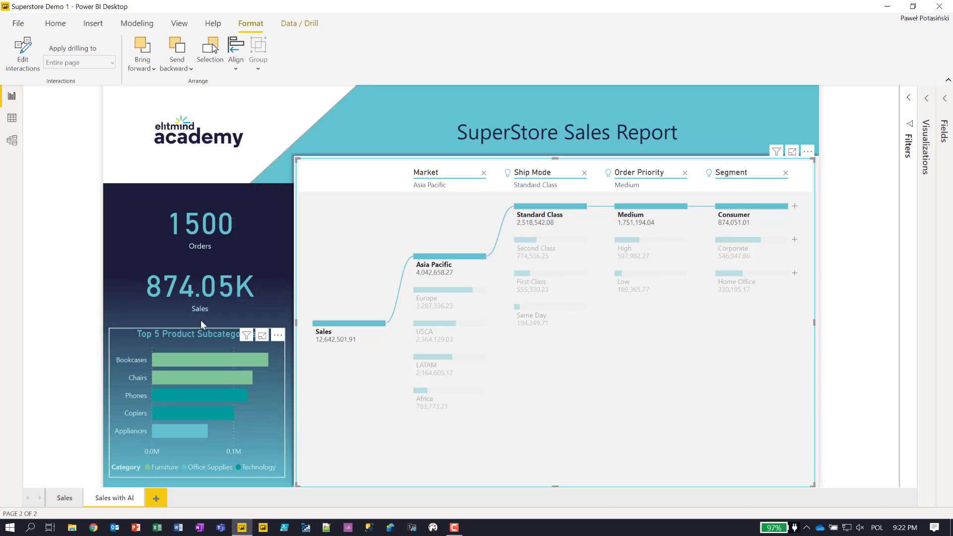
mouse_move(156, 379)
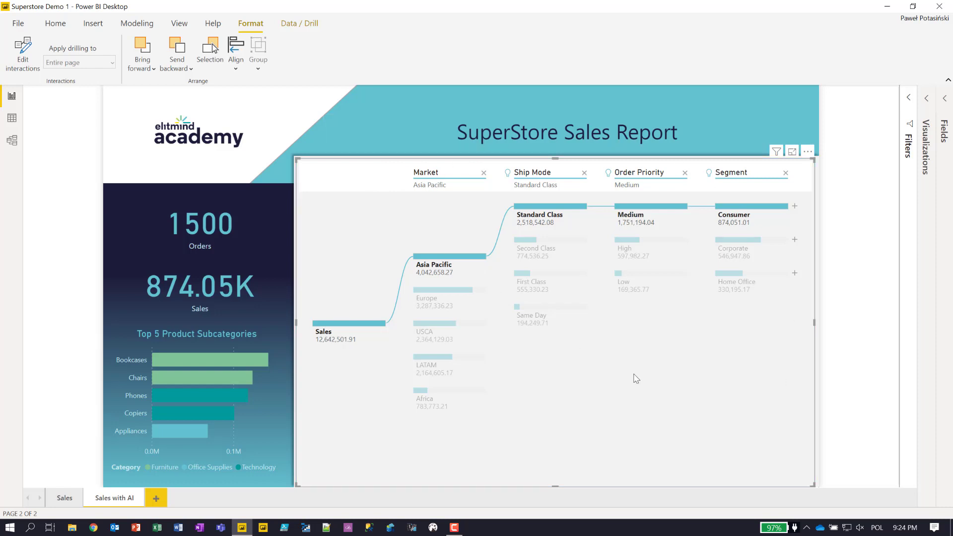
scroll(545, 385, "right", 3)
scroll(545, 385, "left", 5)
scroll(710, 387, "right", 3)
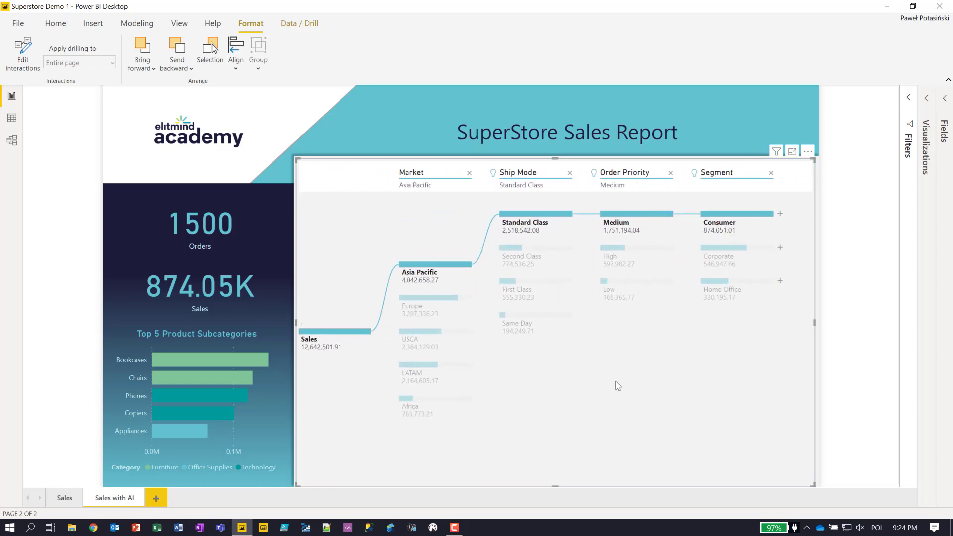
scroll(629, 385, "left", 1)
scroll(557, 389, "right", 3)
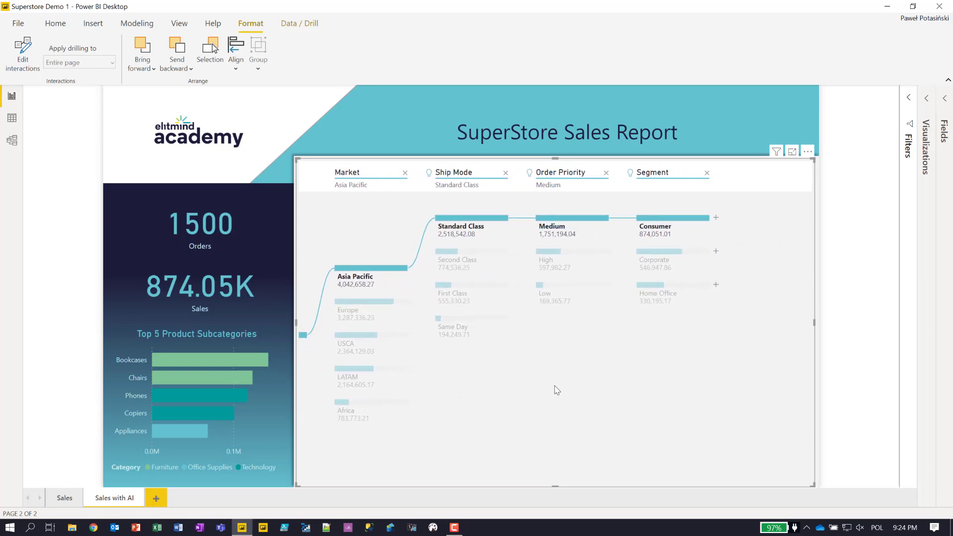
scroll(658, 393, "left", 3)
scroll(658, 393, "left", 3)
scroll(648, 402, "right", 1)
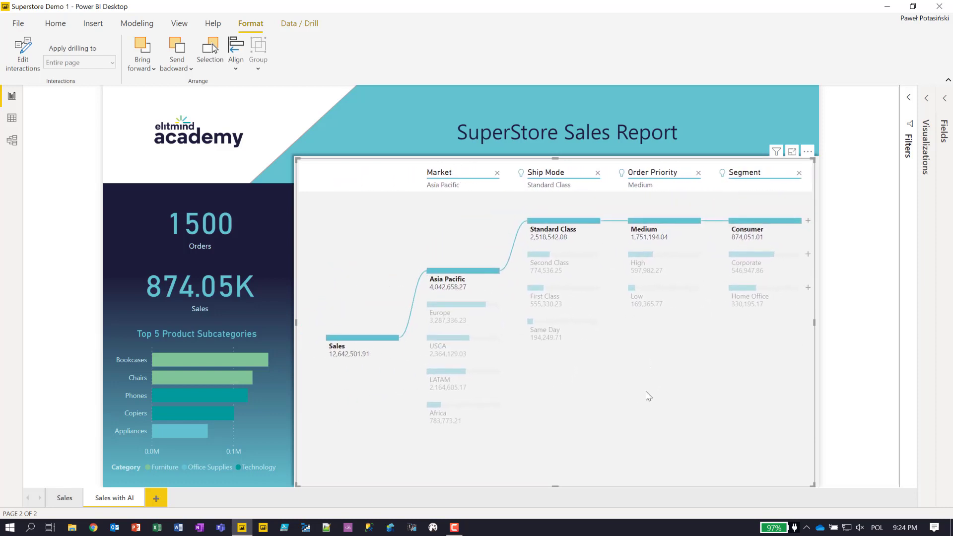
scroll(648, 402, "right", 2)
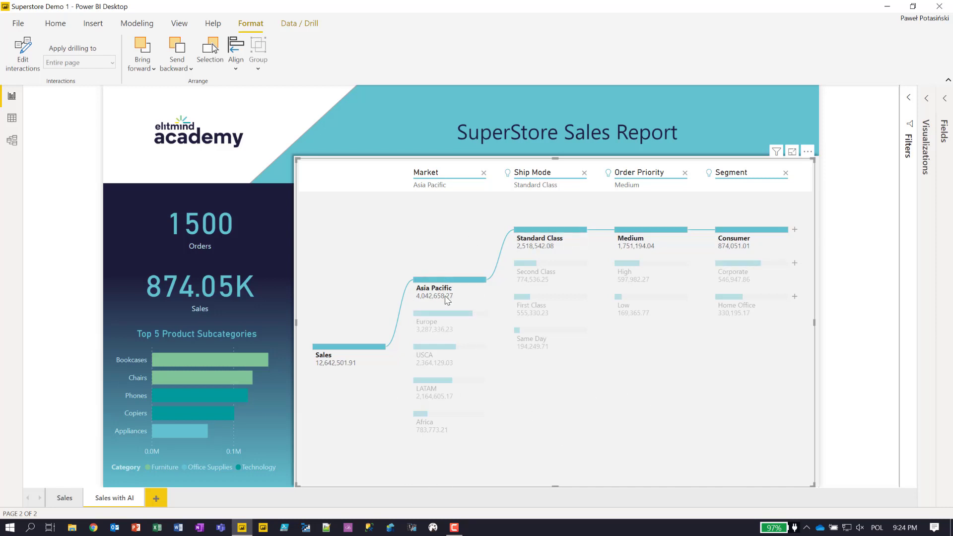
scroll(685, 396, "right", 3)
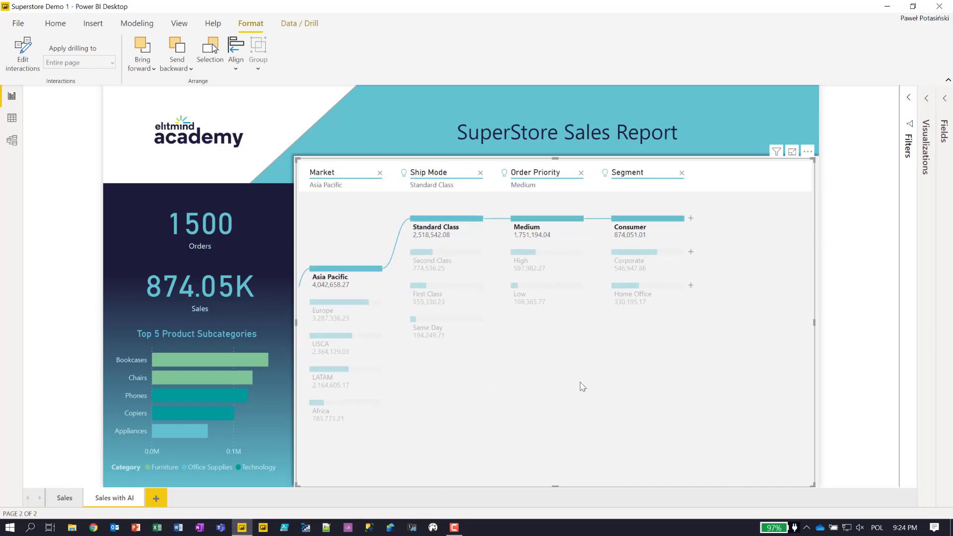
scroll(583, 387, "left", 3)
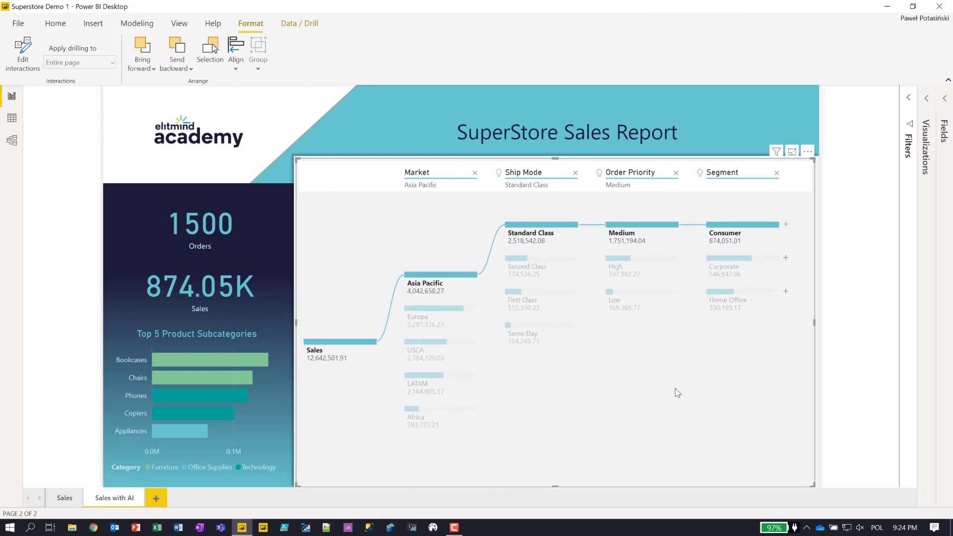